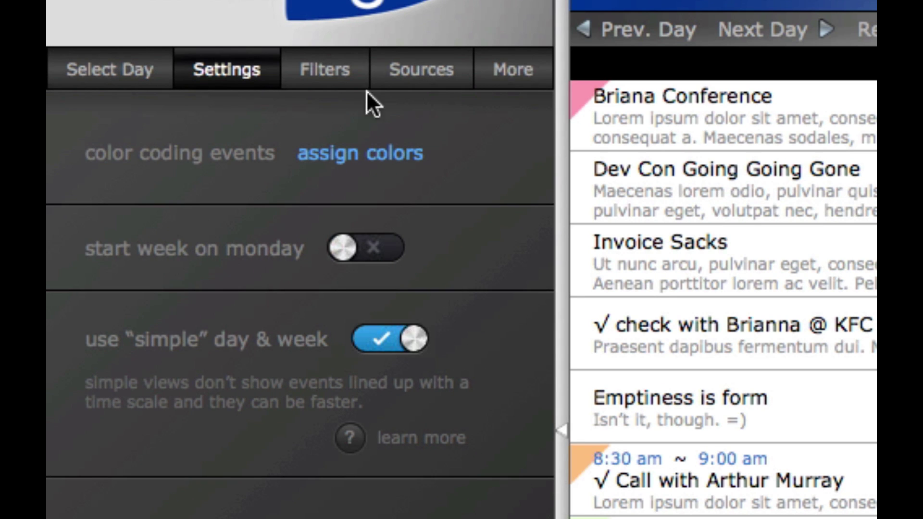
Show the Filters and then the Settings panel, and switch the calendar into Layout mode with Cmd+L
left_click(323, 69)
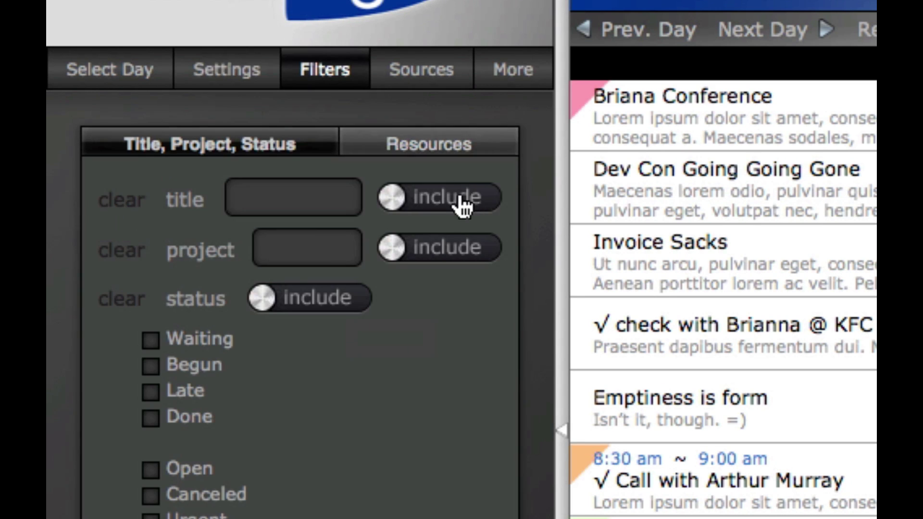
left_click(250, 63)
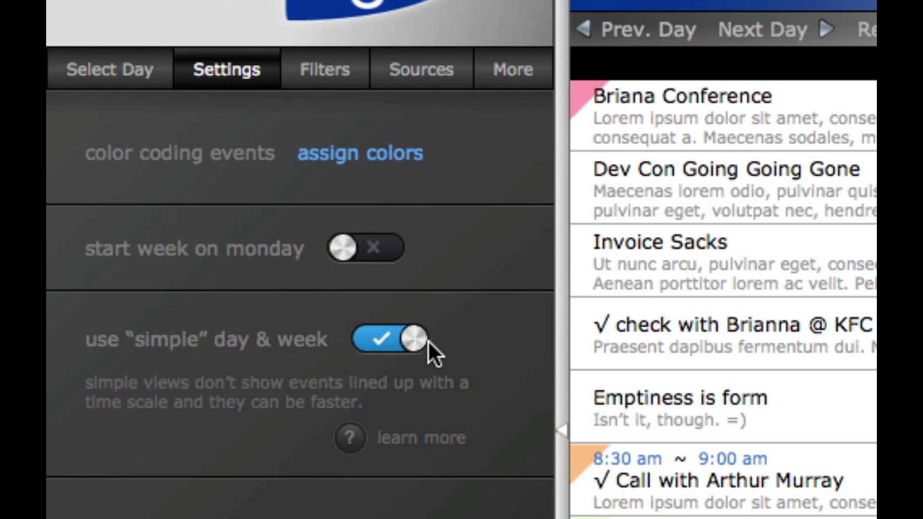
key("super+l")
Select the simple day & week toggle and place a switched-on copy beneath the switched-off one
left_click(475, 360)
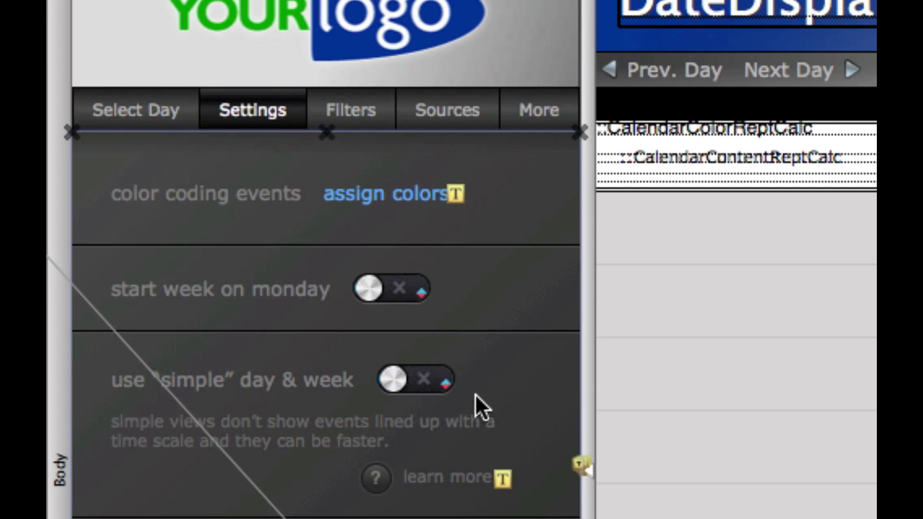
left_click(426, 381)
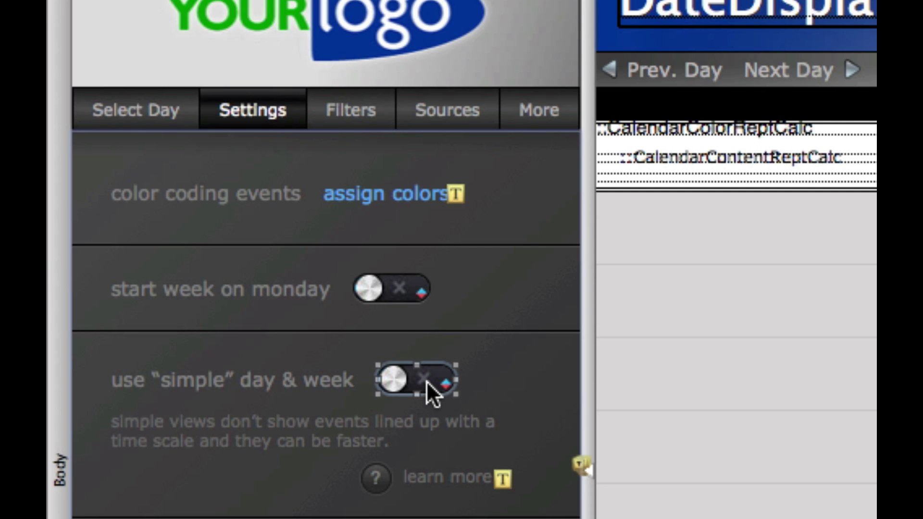
left_click(418, 348)
left_click(419, 369)
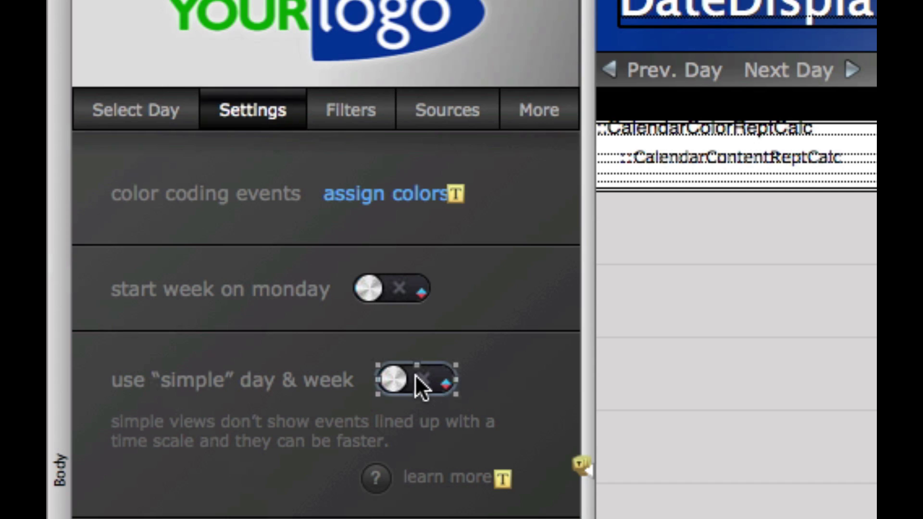
left_click(416, 378)
left_click(405, 382)
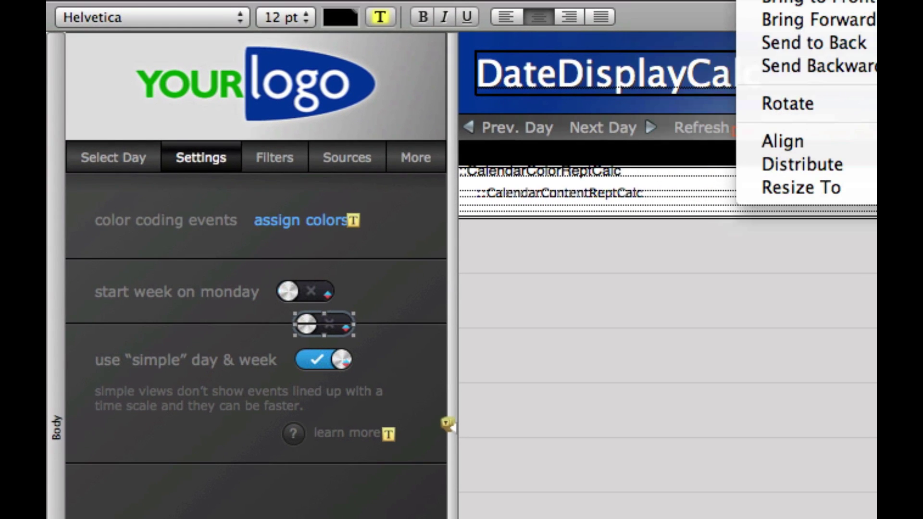
Bring the toggle copy forward one layer, and undo a test move of the switched-on toggle
left_click(850, 18)
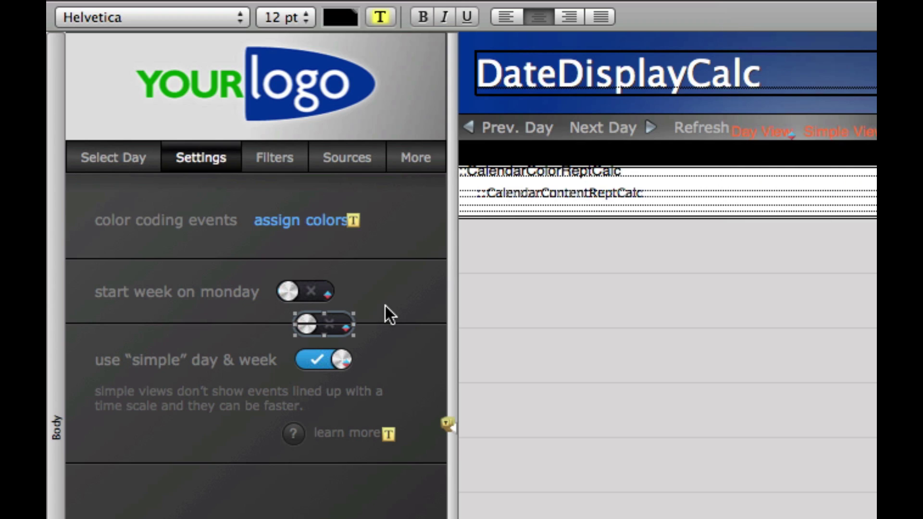
left_click(385, 306)
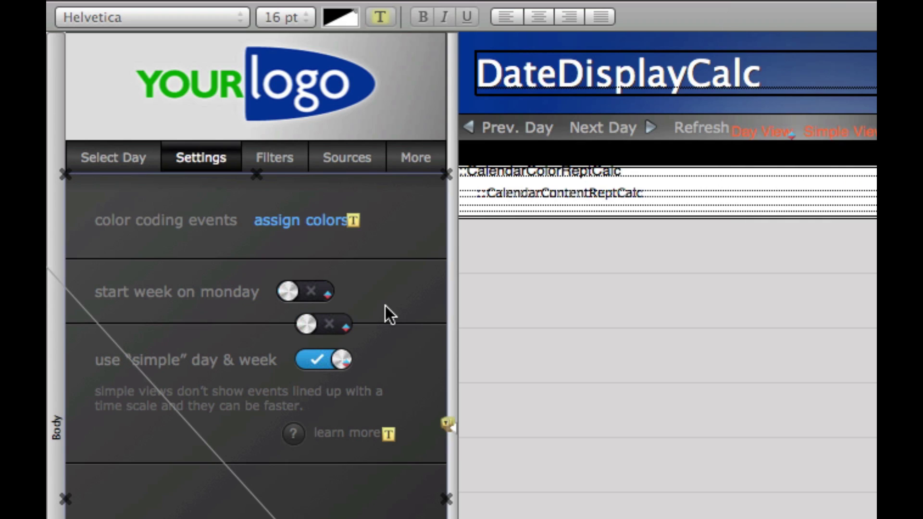
left_click(342, 359)
left_click_drag(345, 471, 346, 476)
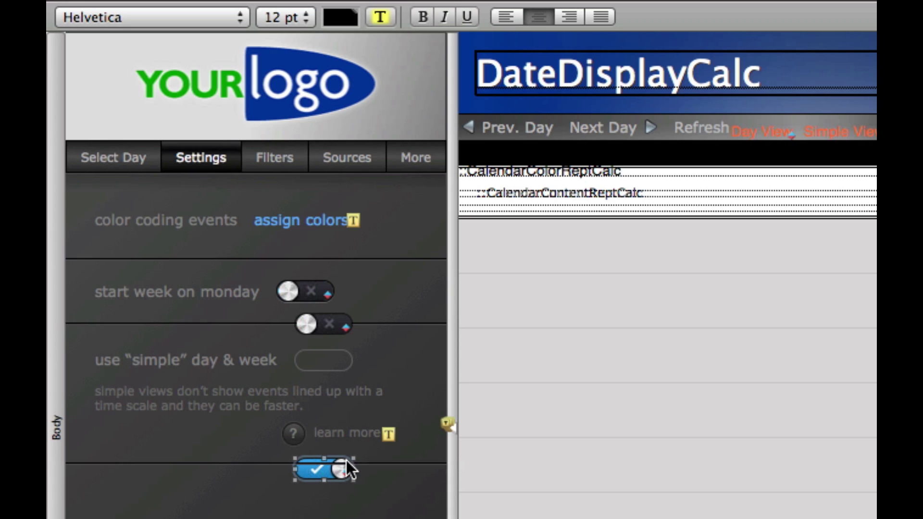
key("super+z")
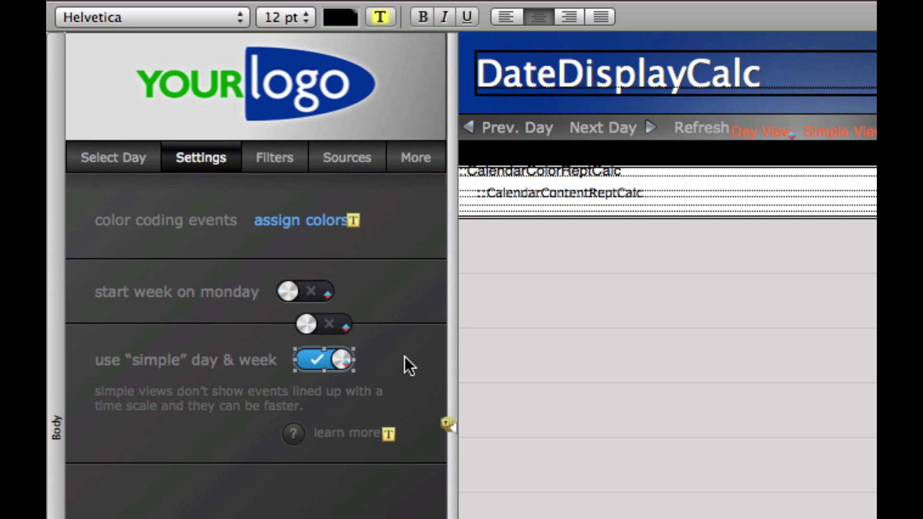
left_click(380, 362)
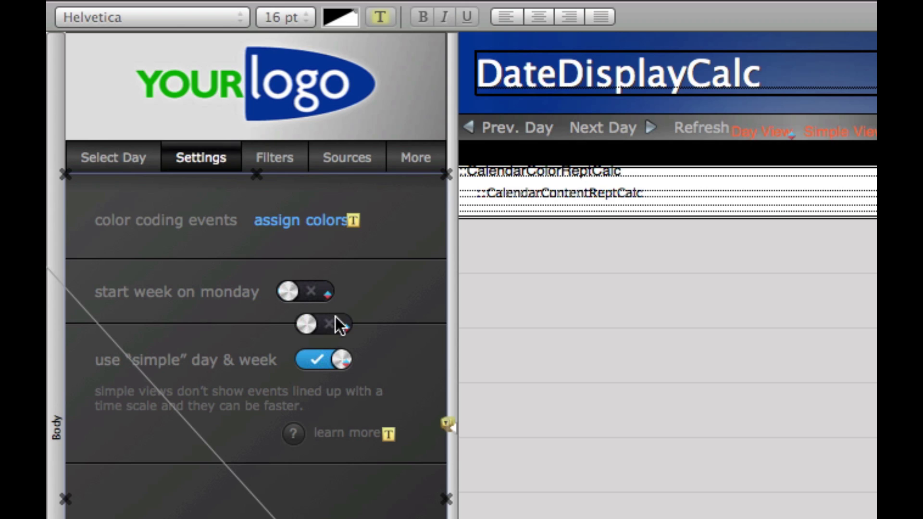
left_click(327, 330)
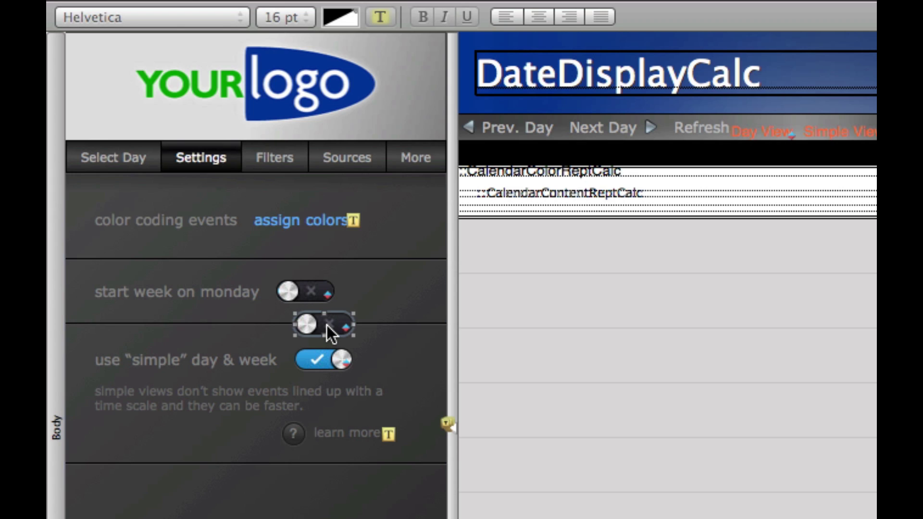
Assign Perform Script 'Toggle Use Simlple Views' as the switched-off toggle copy's button action
double_click(327, 325)
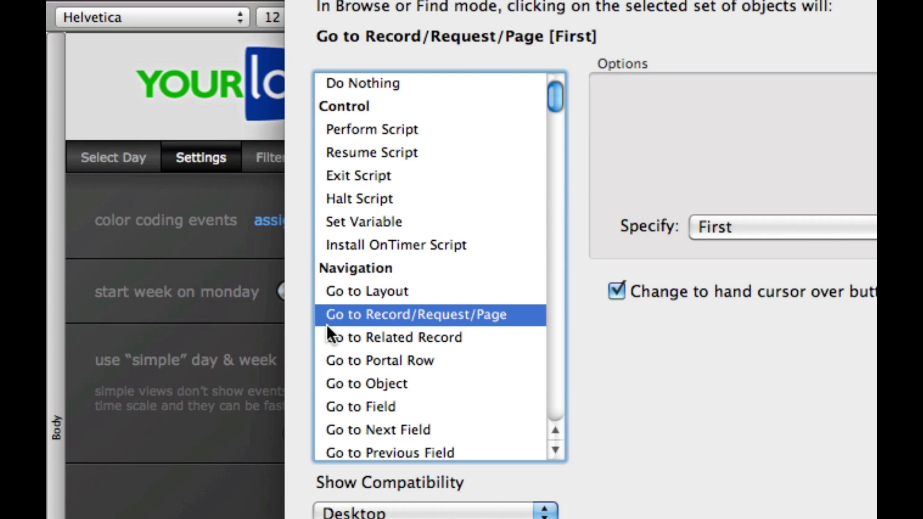
key("Return")
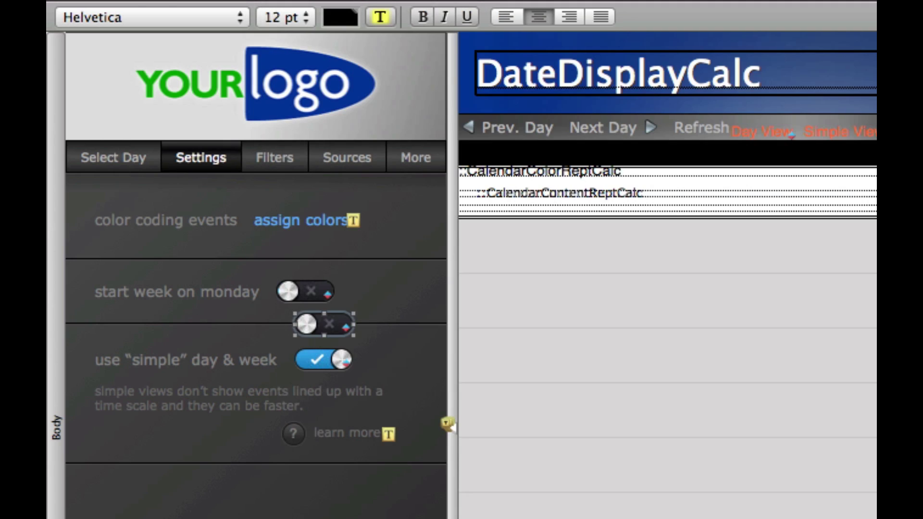
double_click(304, 322)
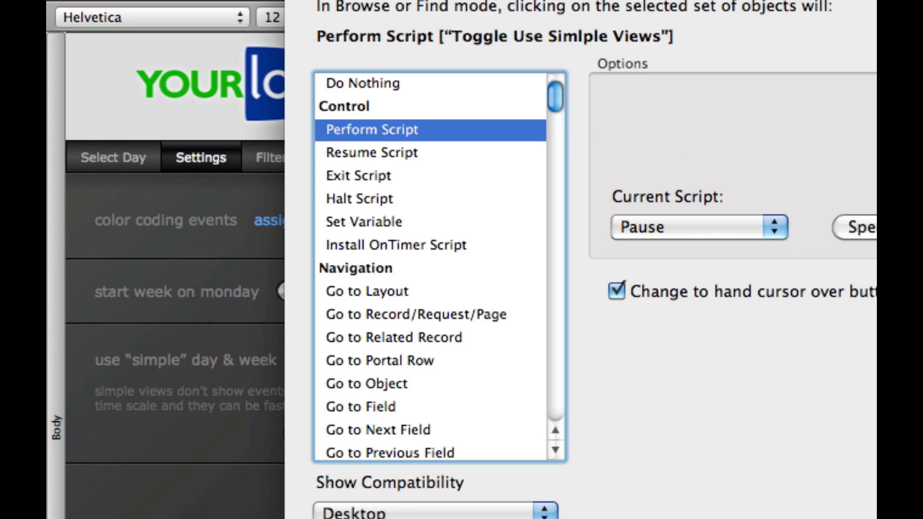
key("Return")
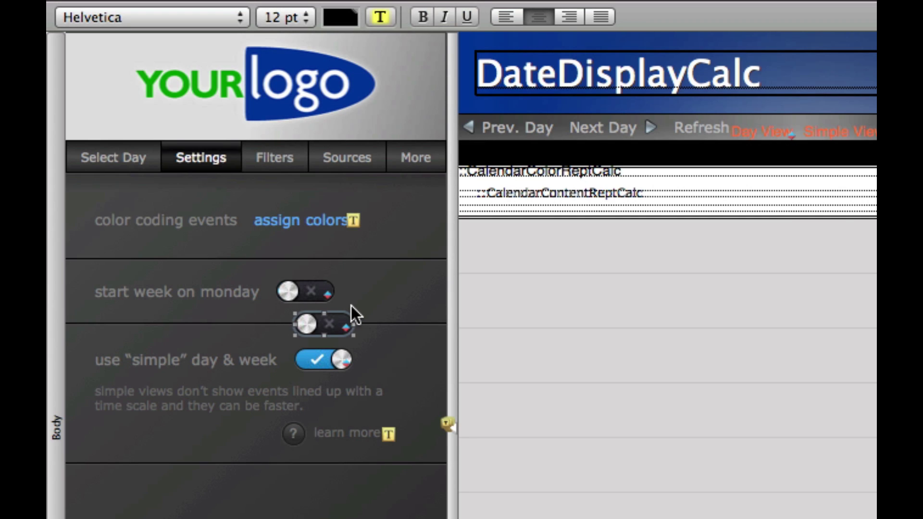
Add a conditional format with no fill color when CalendarInterface::UseSimpleViewsGlob = "Yes"
right_click(336, 327)
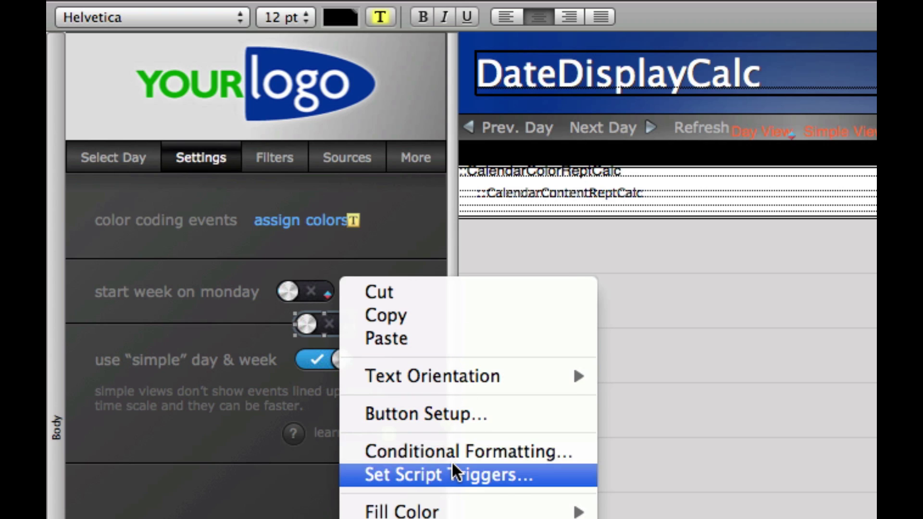
left_click(469, 451)
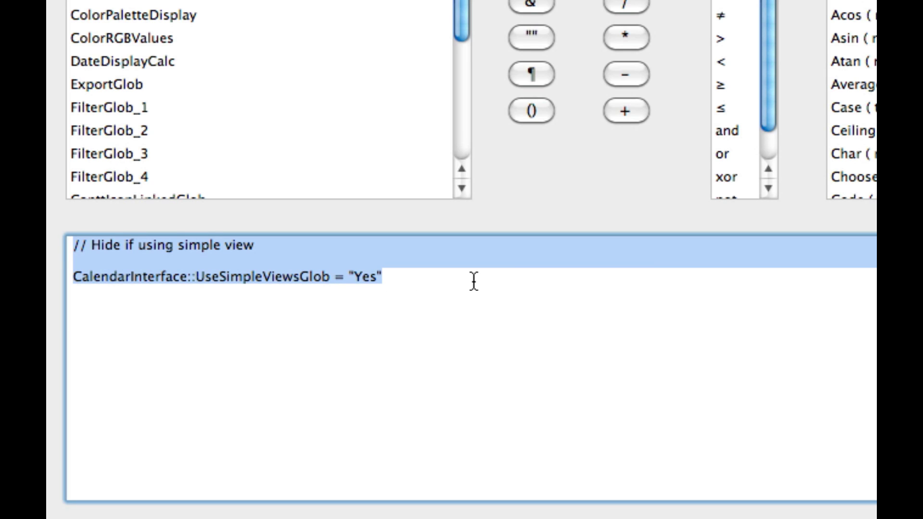
left_click_drag(407, 284, 51, 278)
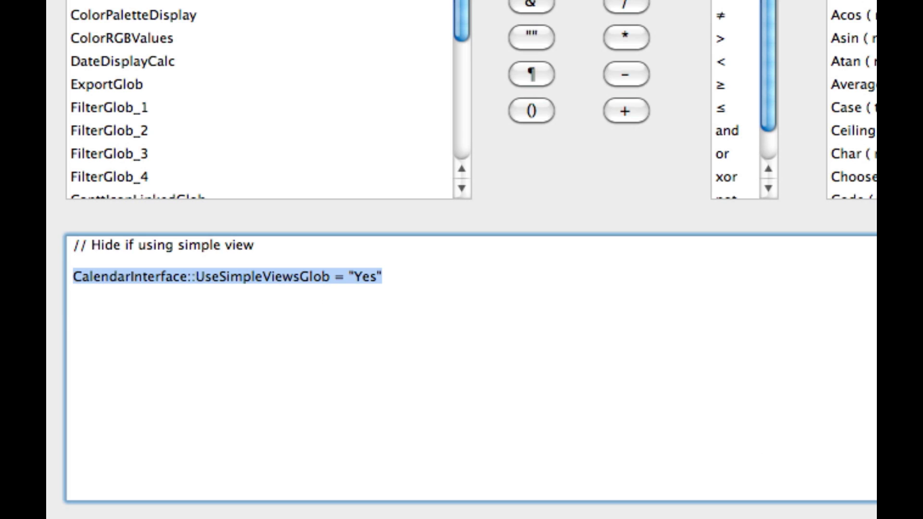
key("Return")
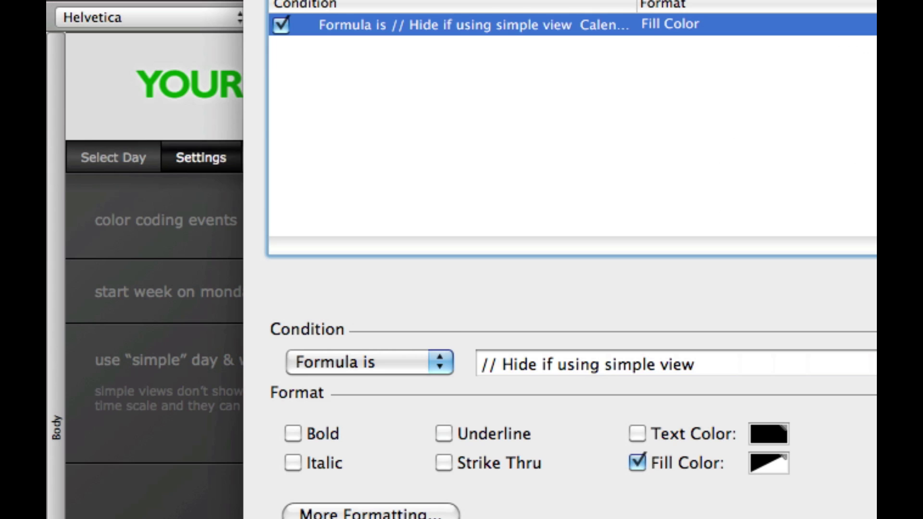
left_click(780, 467)
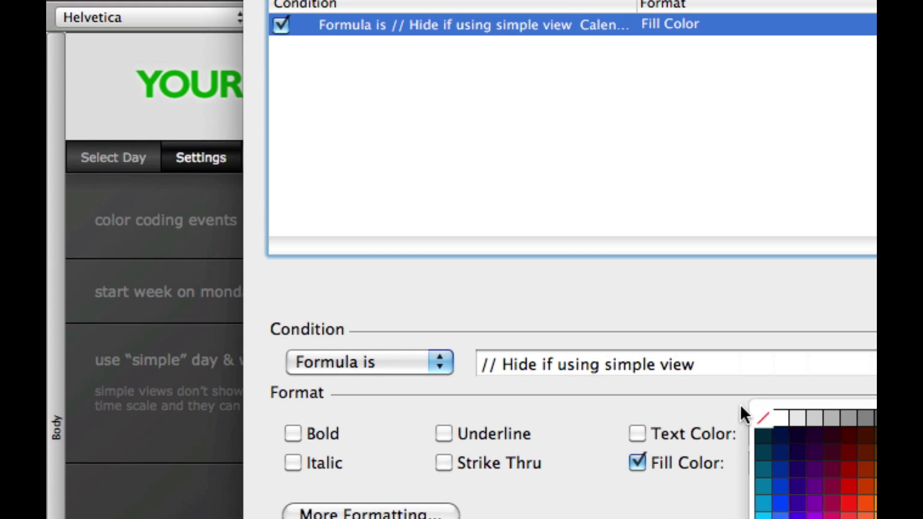
left_click(765, 418)
key("Return")
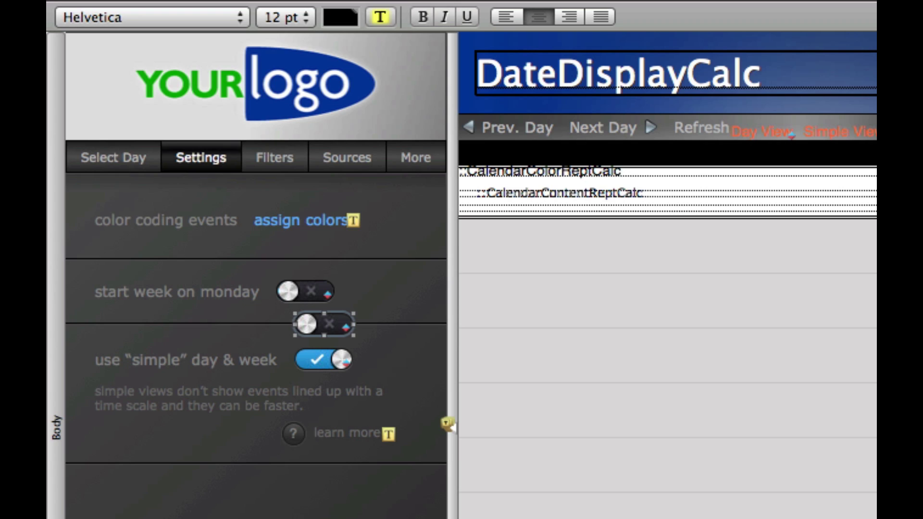
key("super+i")
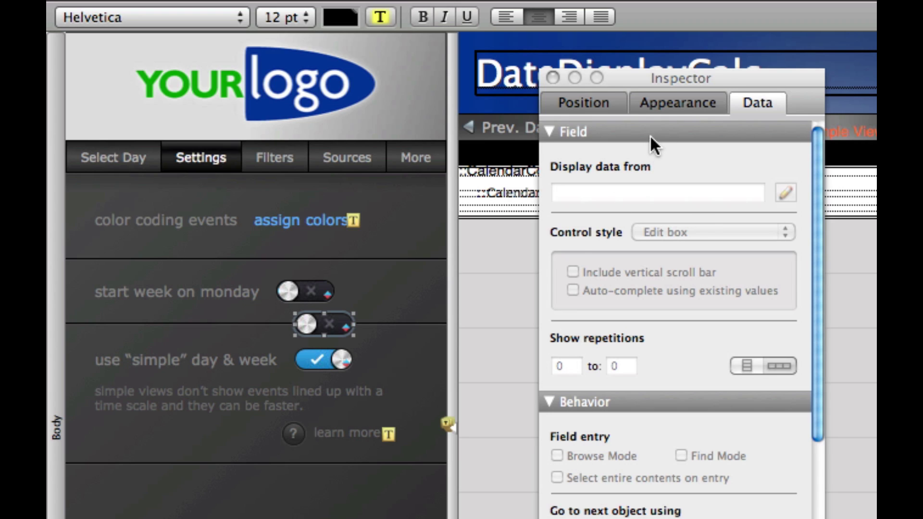
left_click(676, 102)
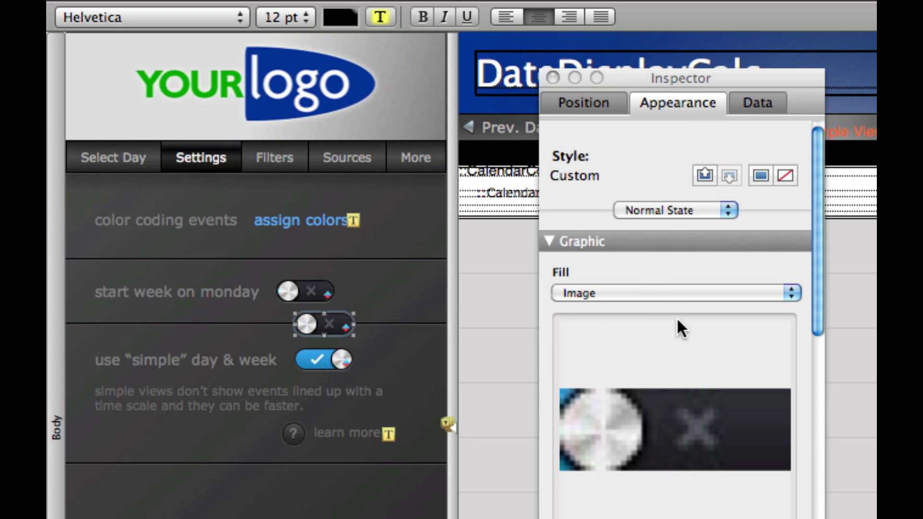
left_click(553, 77)
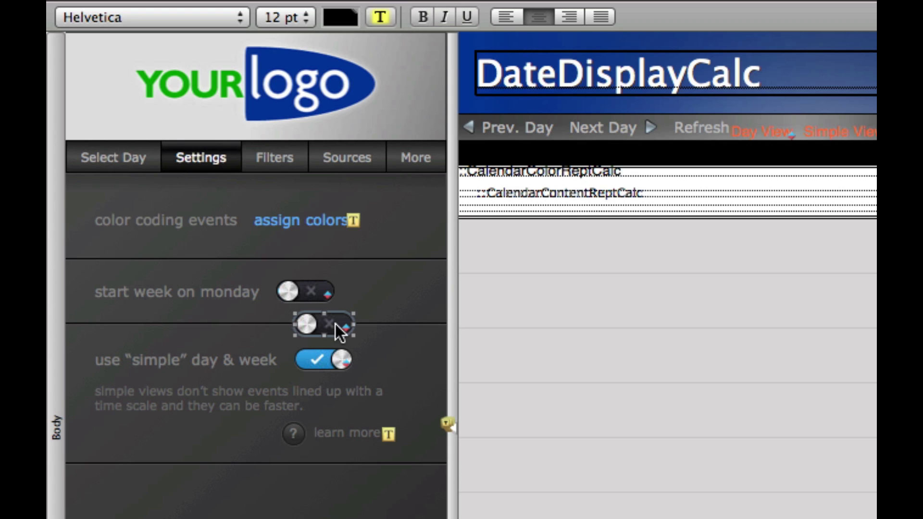
right_click(333, 361)
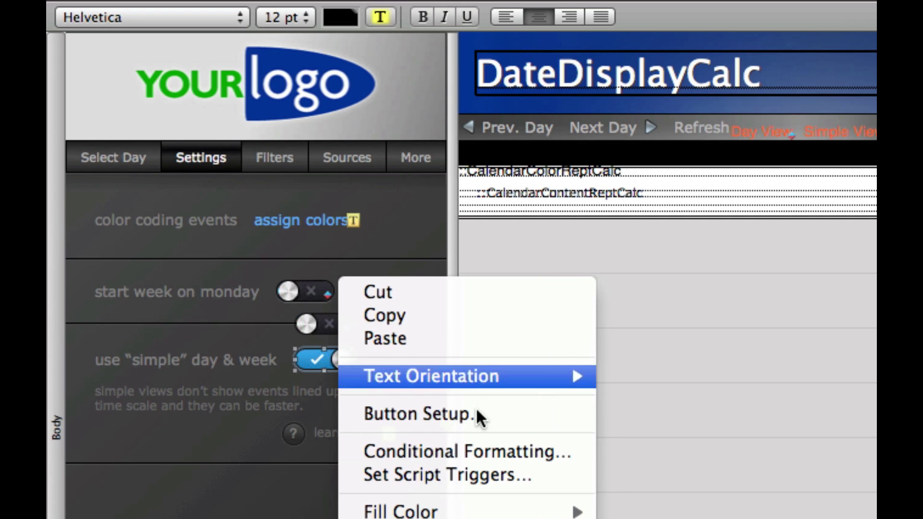
left_click(463, 452)
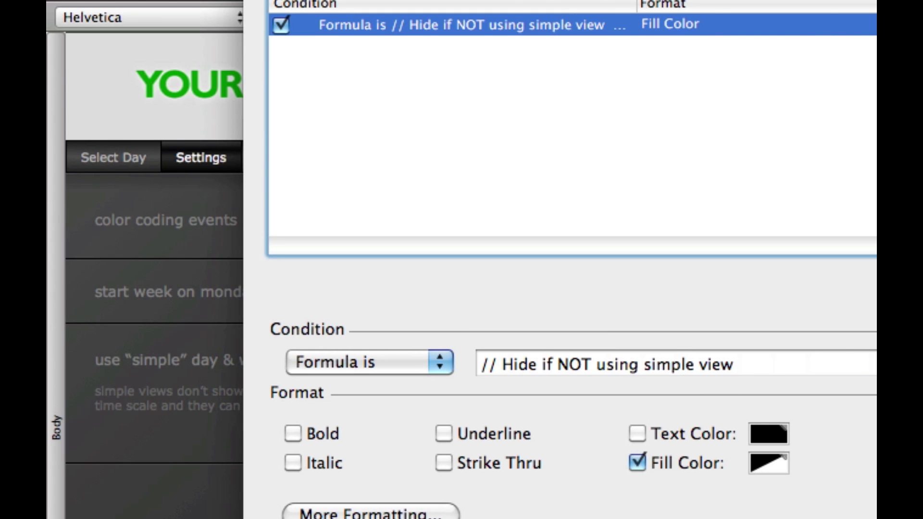
left_click(606, 364)
left_click(299, 291)
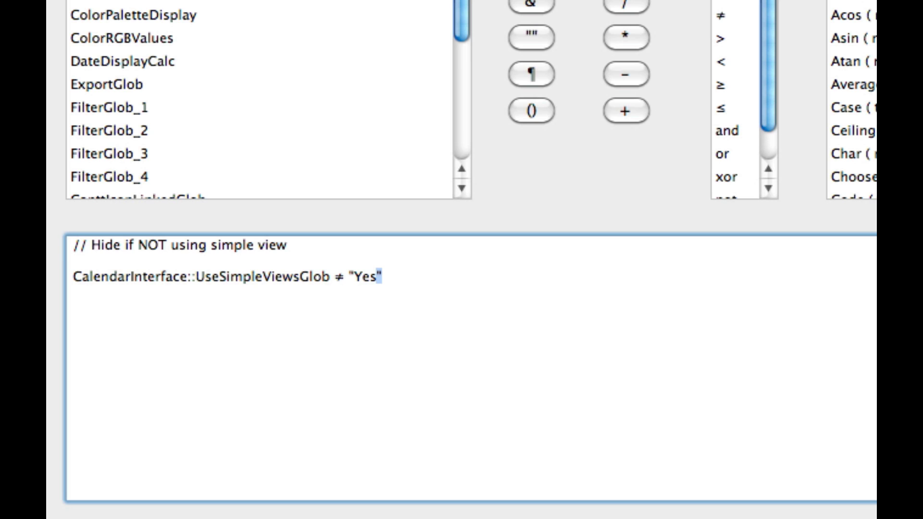
key("Return")
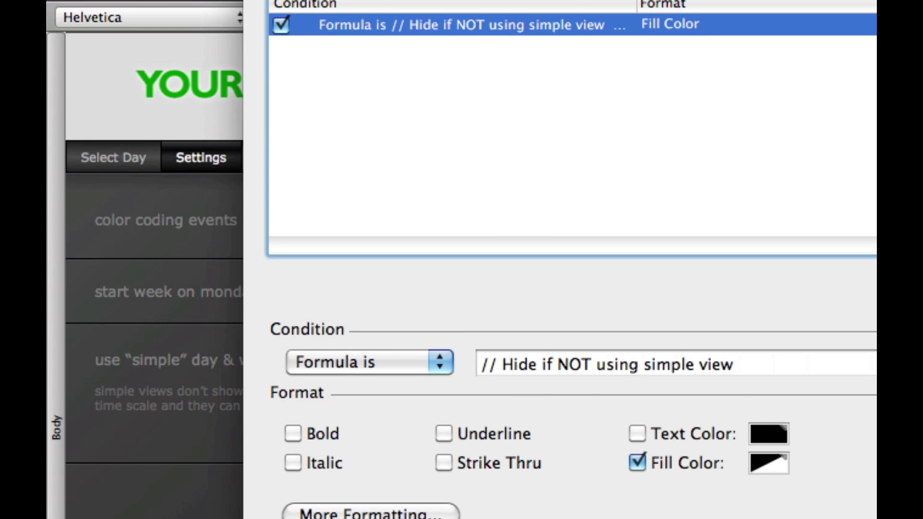
key("Return")
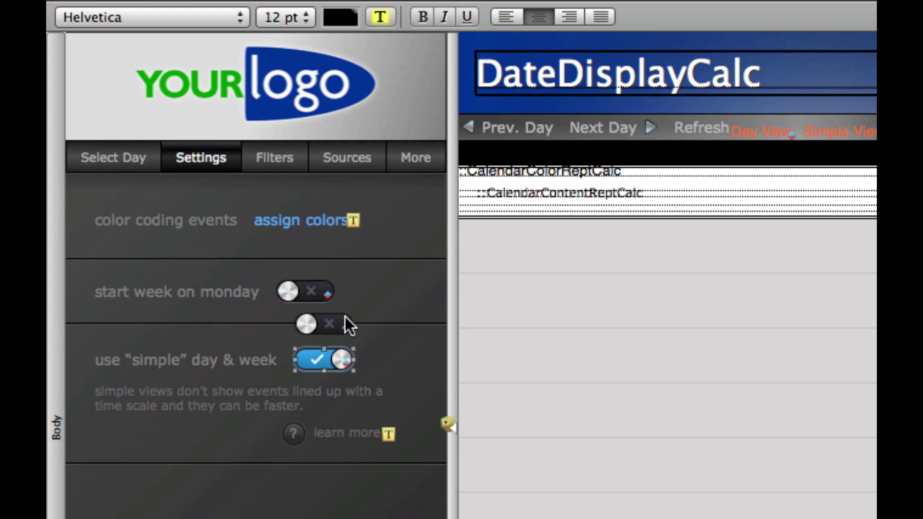
In Browse mode, switch simple day & week off on the Settings panel, then return to Layout mode
key("super+b")
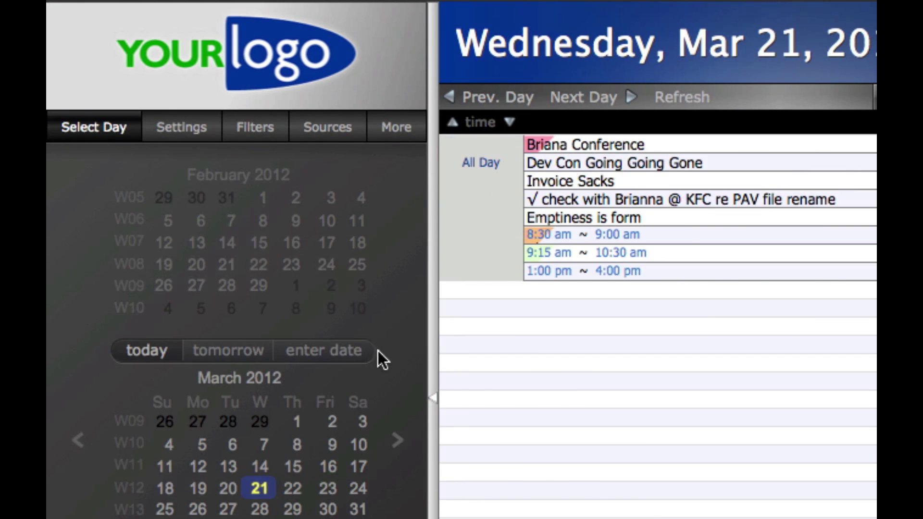
left_click(190, 124)
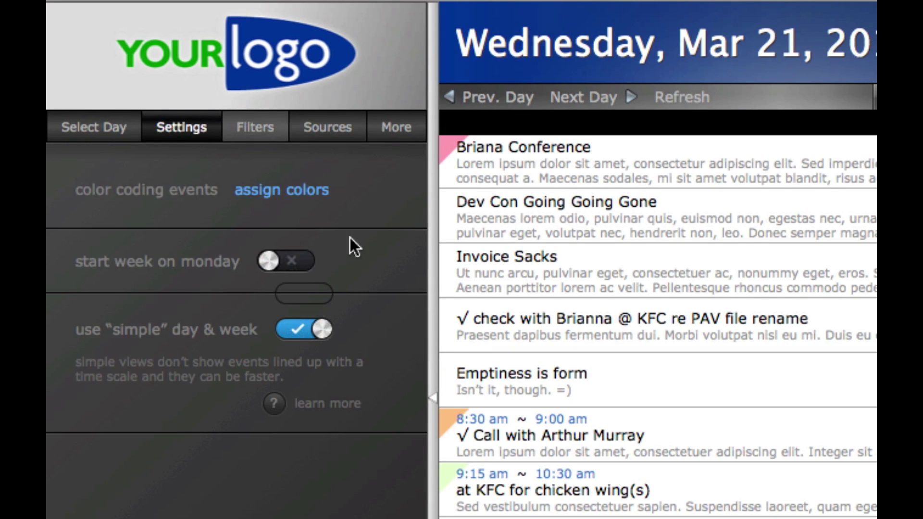
left_click(317, 298)
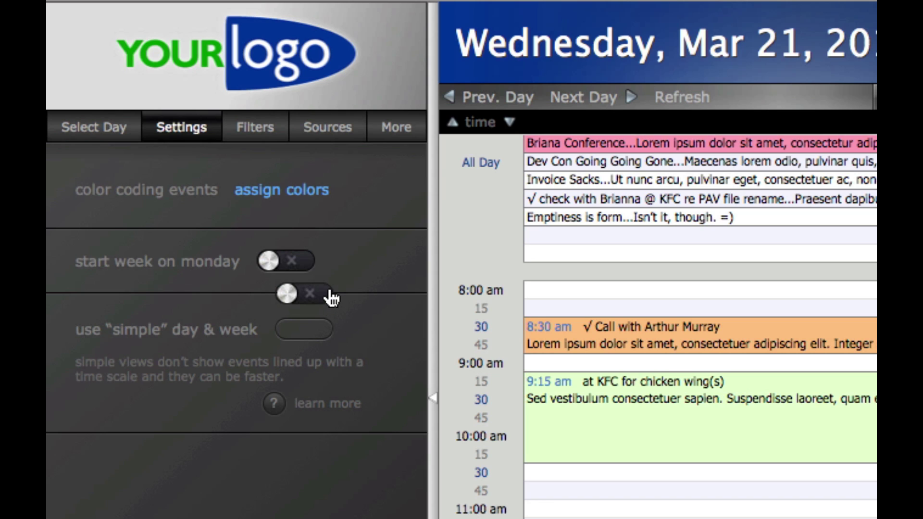
key("super+l")
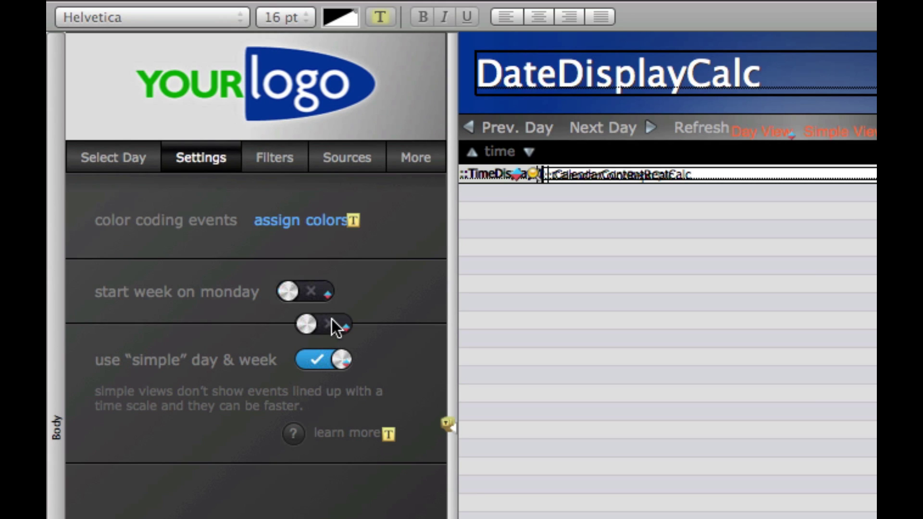
Drag the second toggle down onto the simple day & week row, deselect it, and enter Browse mode
left_click(331, 319)
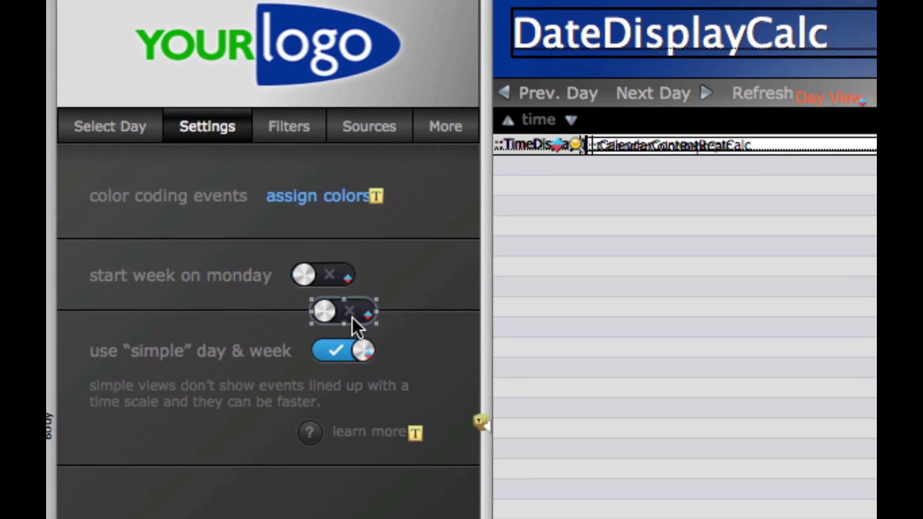
left_click_drag(352, 317, 349, 343)
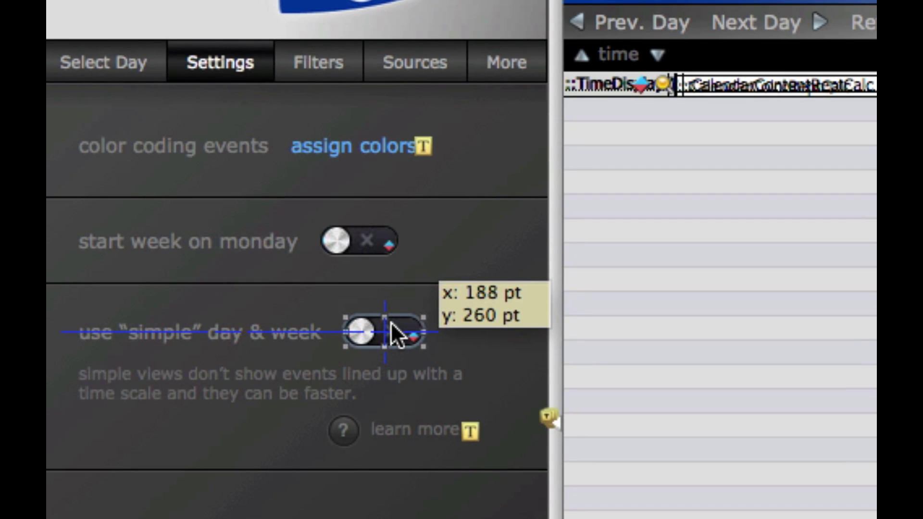
left_click(443, 321)
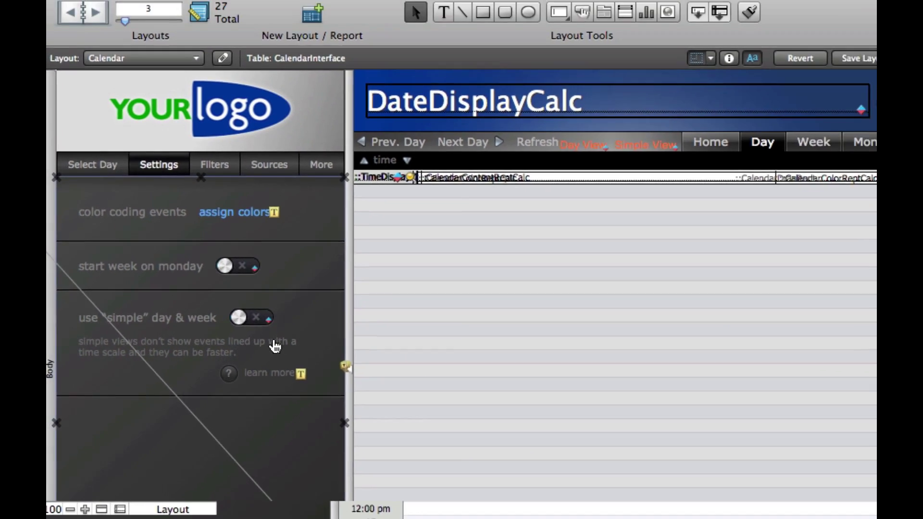
key("super+b")
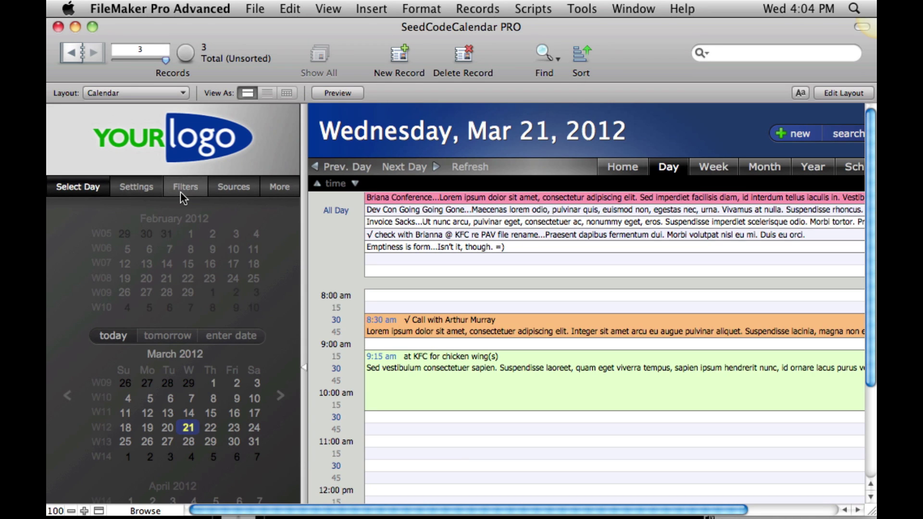
Check the Settings, Sources and Filters tabs, flip the title filter to omit and back, then enter Layout mode
left_click(137, 187)
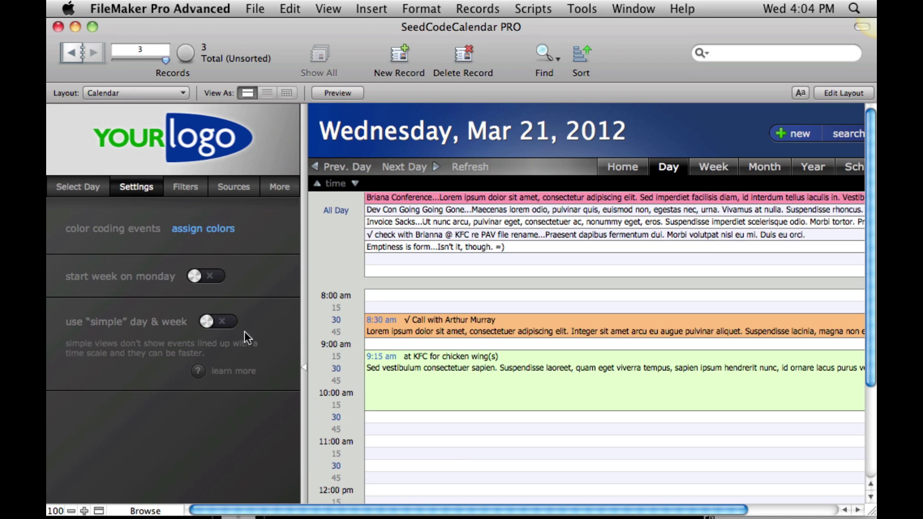
left_click(232, 186)
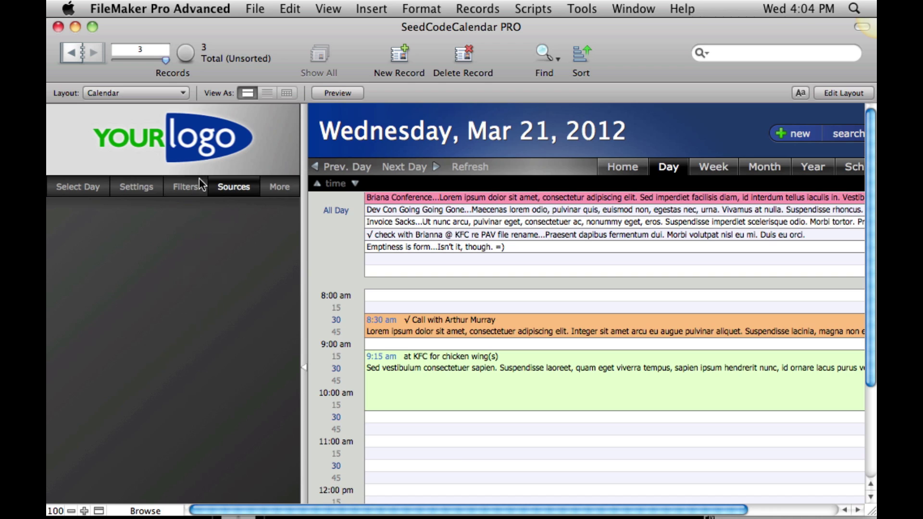
left_click(185, 188)
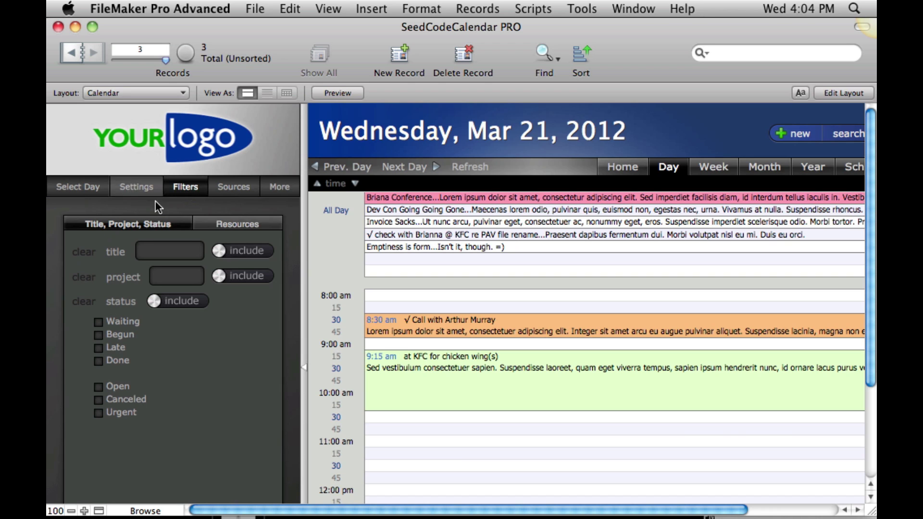
left_click(237, 259)
left_click(242, 259)
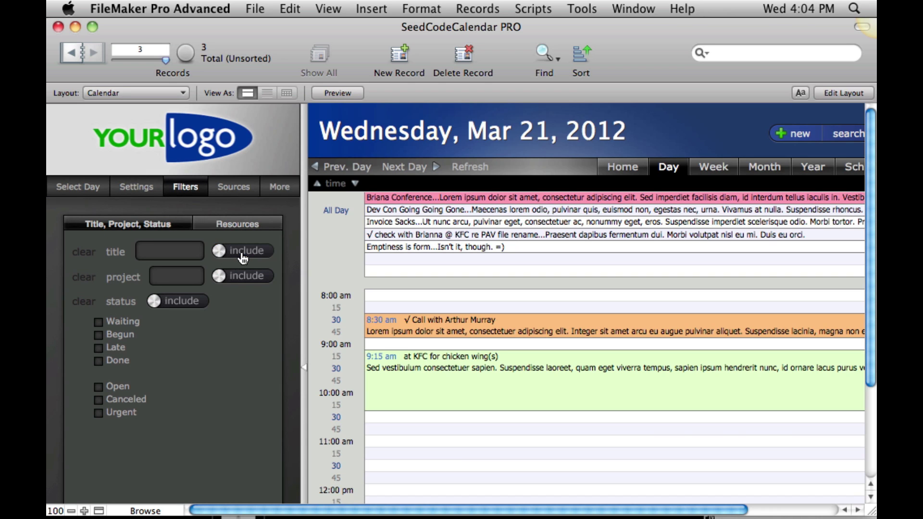
key("super+l")
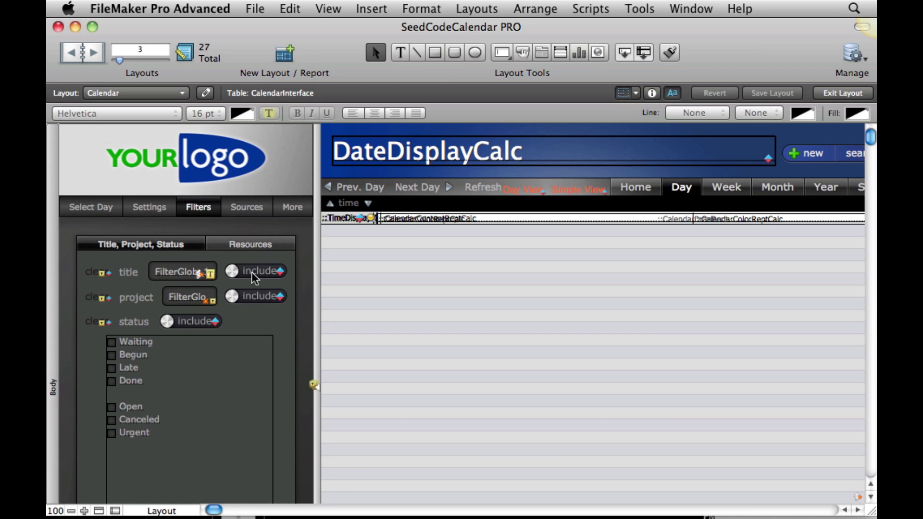
Open the title include button's Appearance properties in the Inspector, then show the Settings panel
left_click(252, 272)
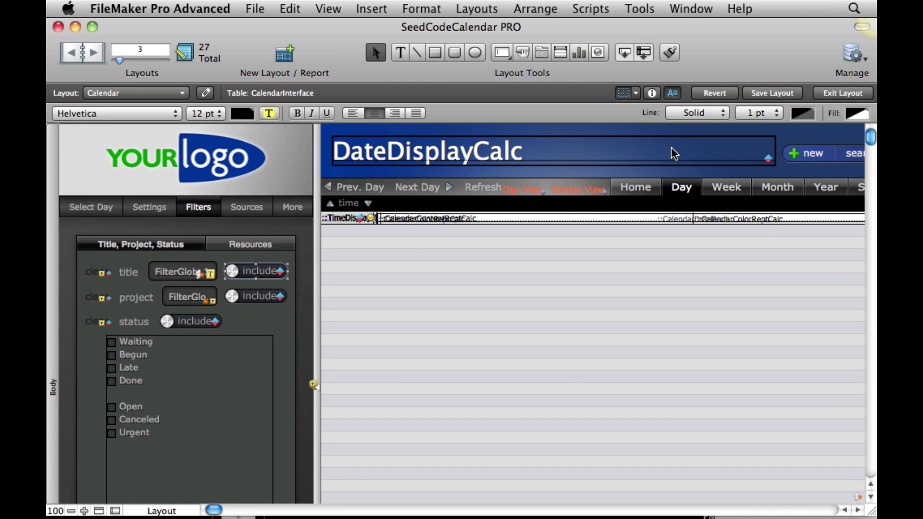
left_click(652, 92)
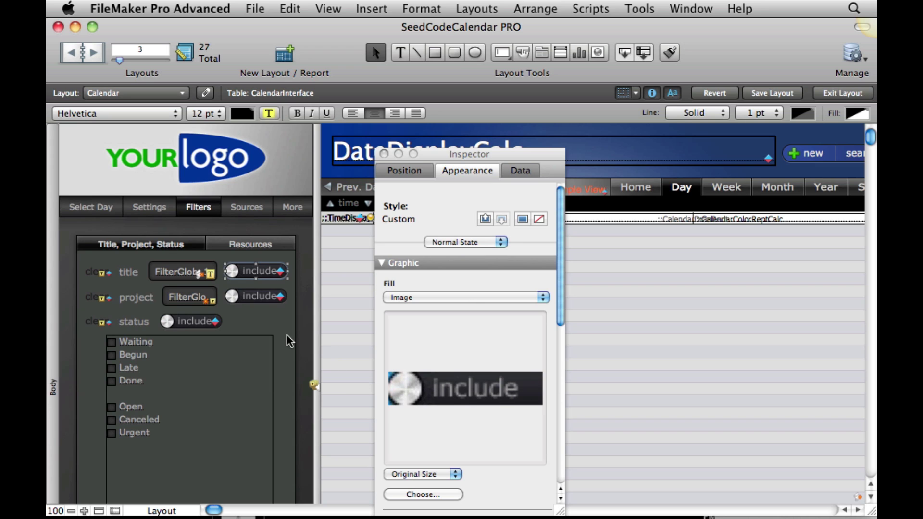
left_click(154, 207)
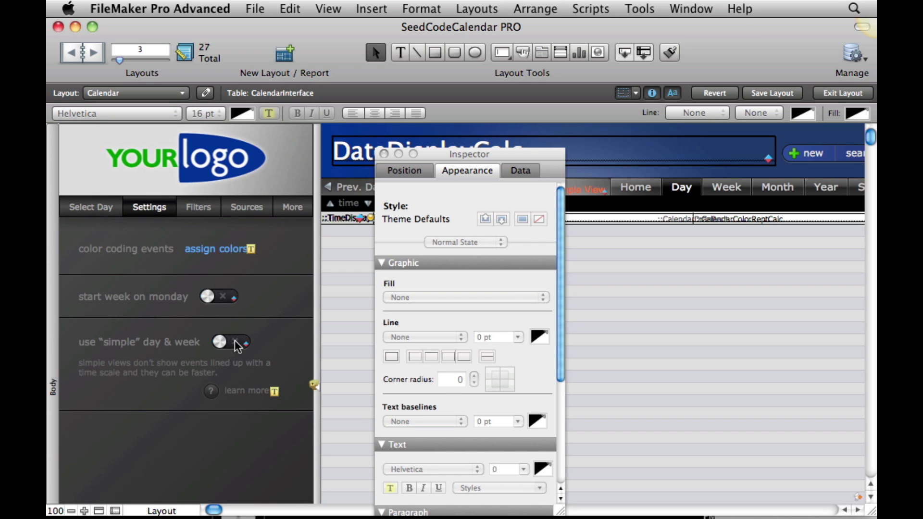